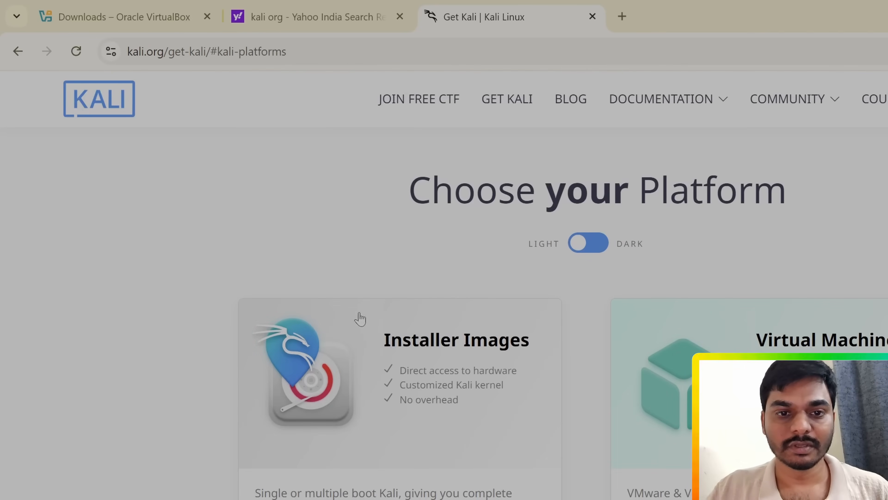
# Download the recommended VirtualBox image from Kali's pre-built virtual machines and save it in the Downloads folder
pyautogui.scroll(-3, 200, 391)
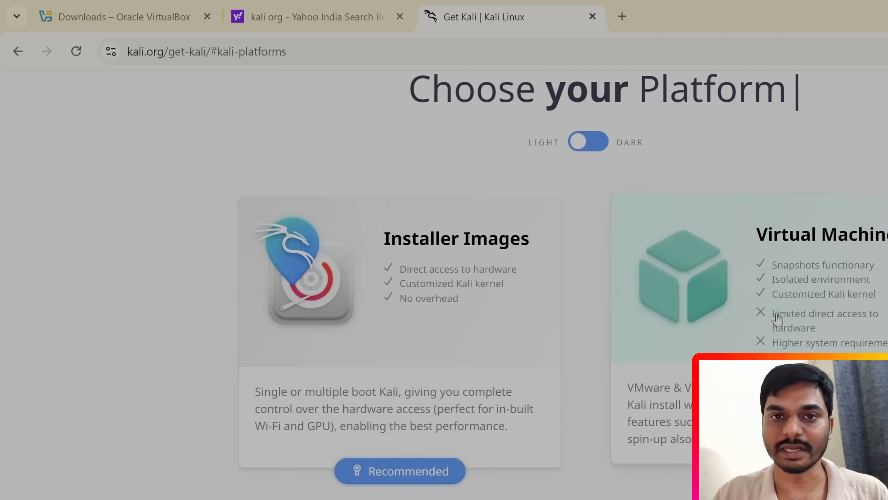
pyautogui.click(776, 317)
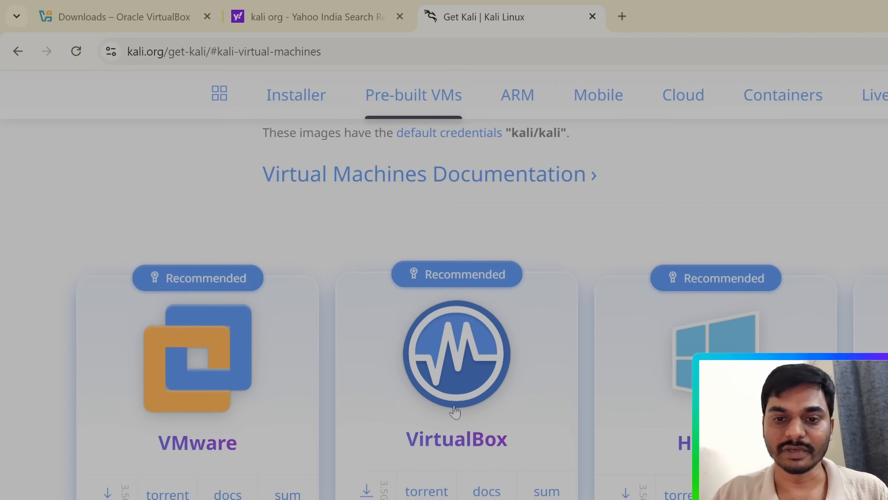
pyautogui.scroll(-5, 444, 315)
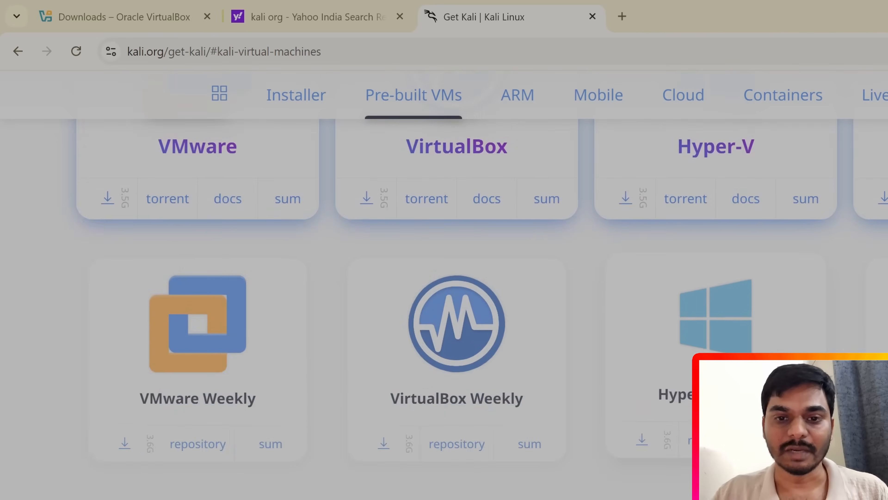
pyautogui.scroll(5, 444, 315)
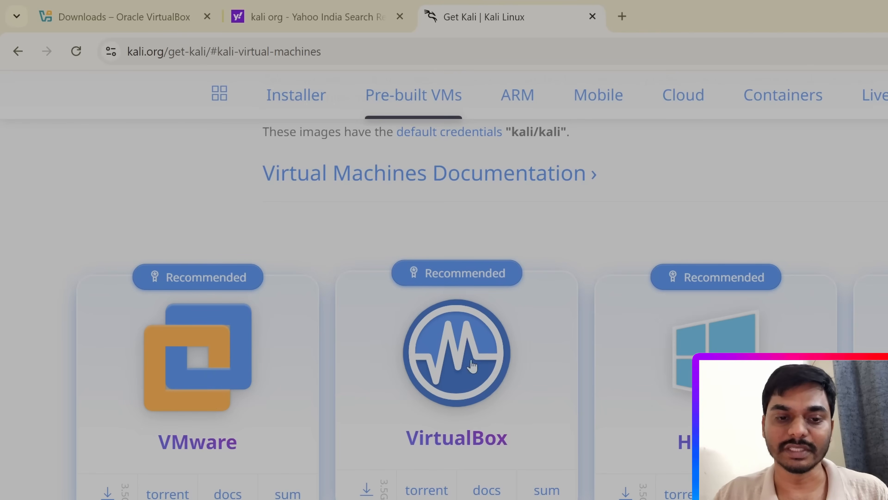
pyautogui.scroll(-2, 471, 388)
pyautogui.click(492, 346)
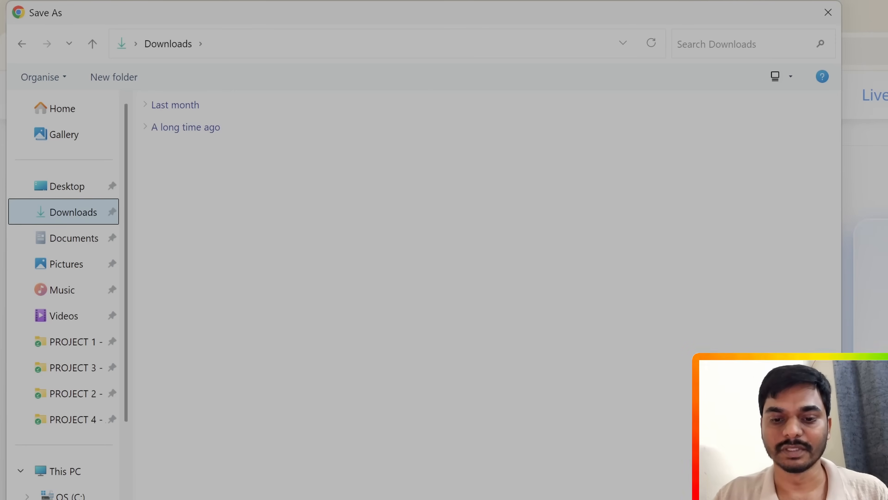
pyautogui.press('Return')
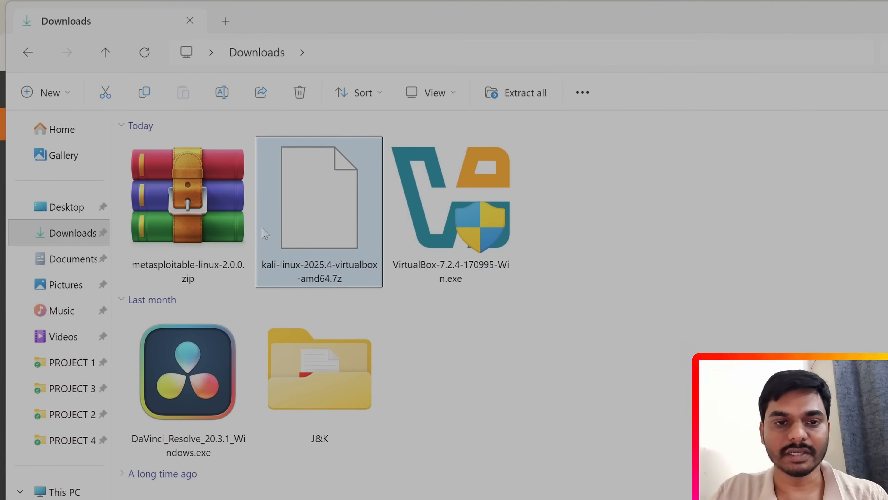
# Extract the kali-linux-2025.4-virtualbox-amd64.7z archive into the suggested folder of the same name in Downloads
pyautogui.moveTo(295, 223)
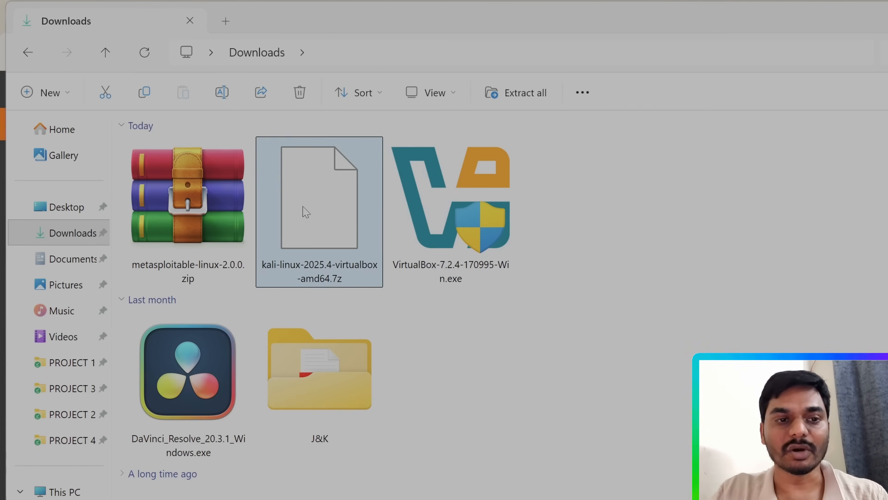
pyautogui.rightClick(334, 227)
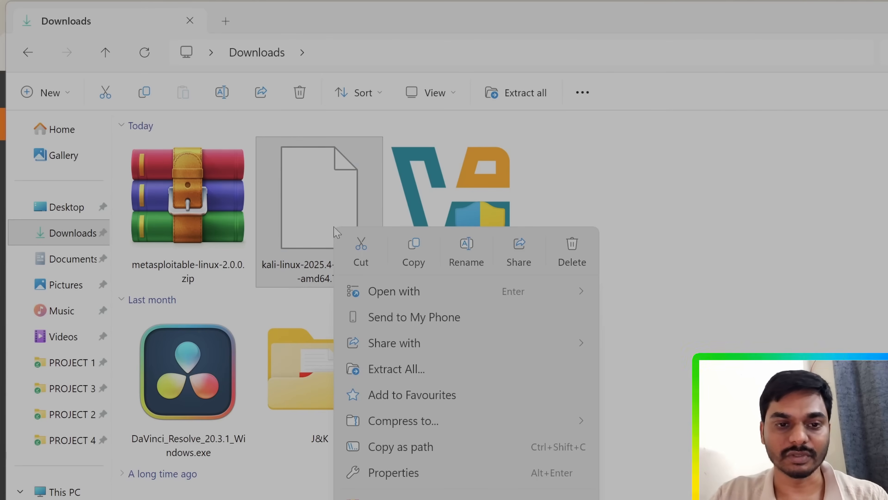
pyautogui.click(416, 366)
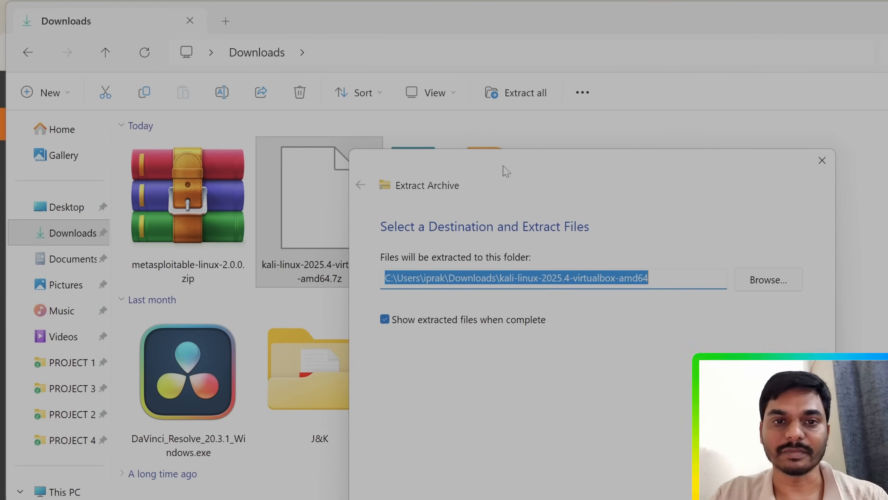
pyautogui.moveTo(506, 171); pyautogui.dragTo(608, 128)
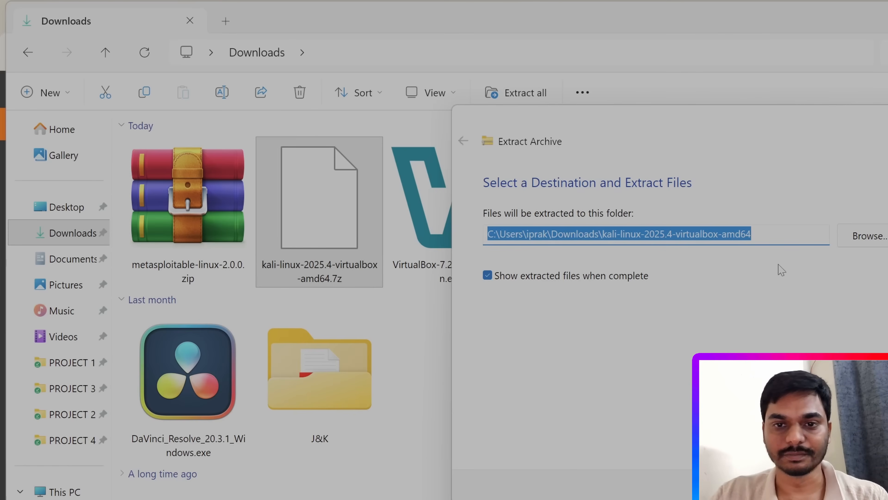
pyautogui.press('Return')
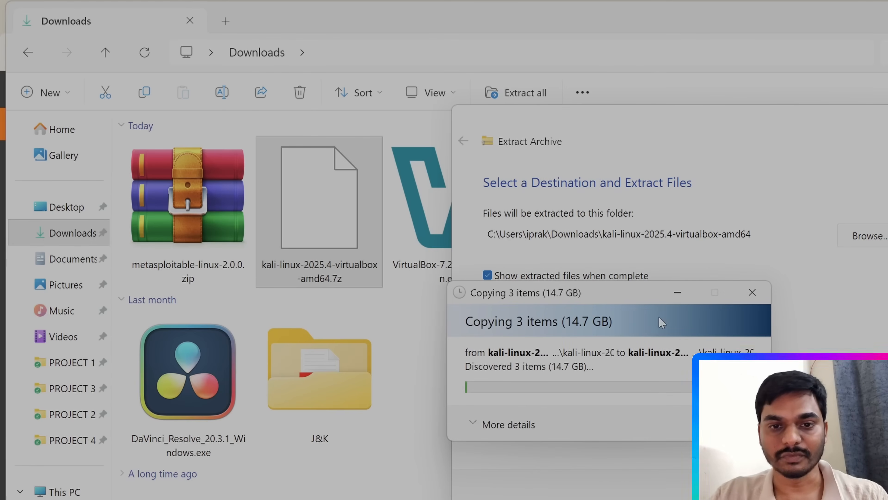
pyautogui.moveTo(649, 298); pyautogui.dragTo(527, 171)
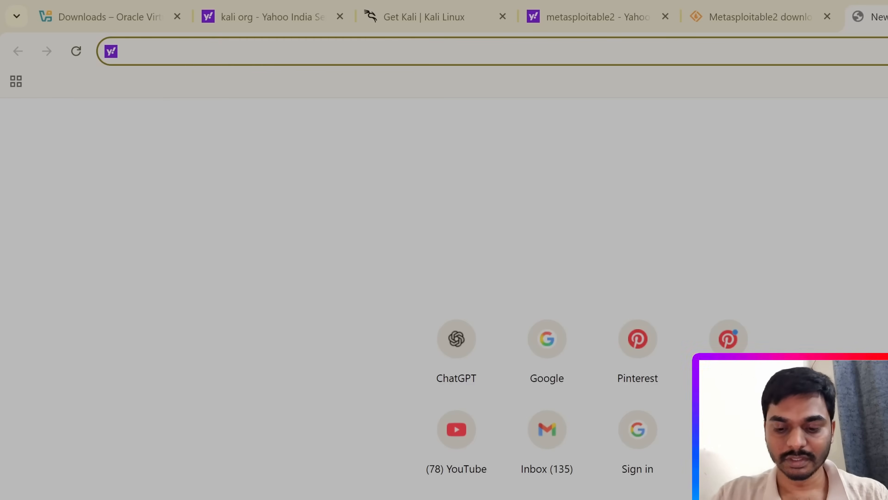
# Search the web for ".7z extractor" and open the 7-Zip website from the results
pyautogui.write('.7')
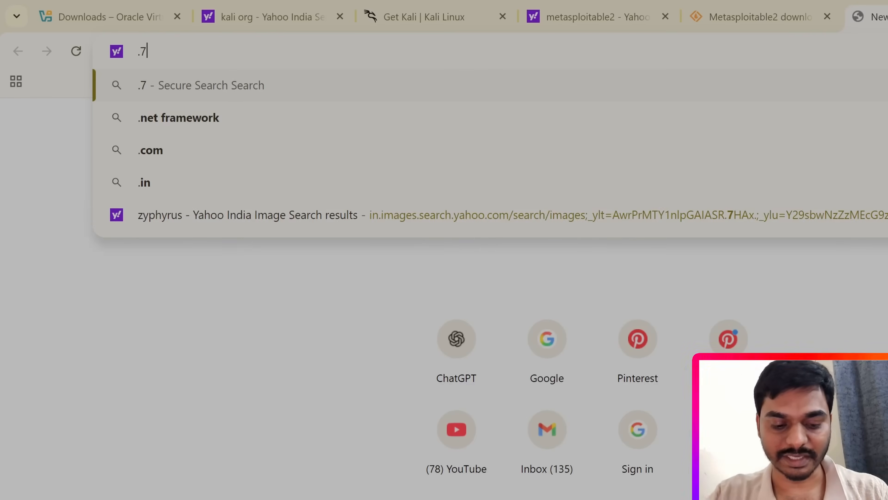
pyautogui.write('z extractor')
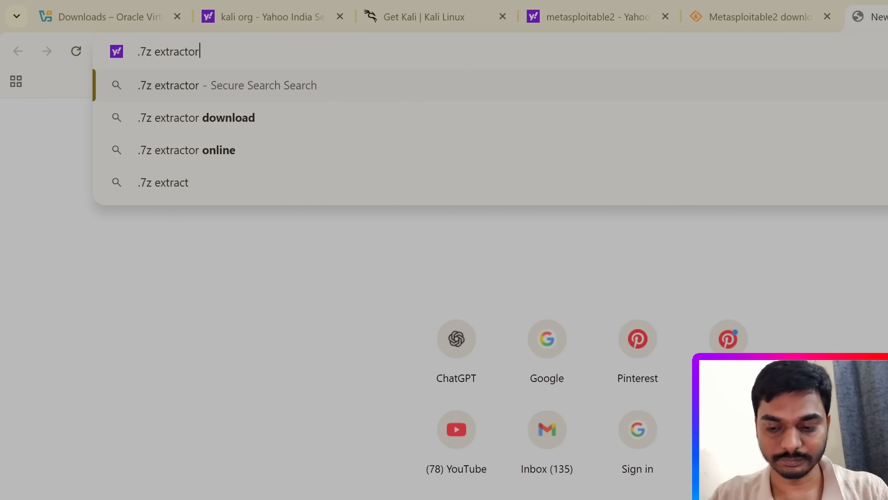
pyautogui.press('Return')
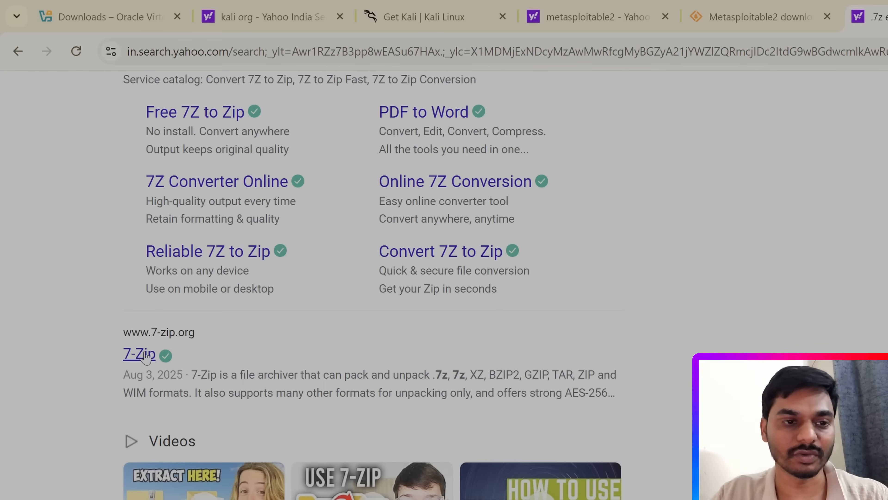
pyautogui.click(138, 357)
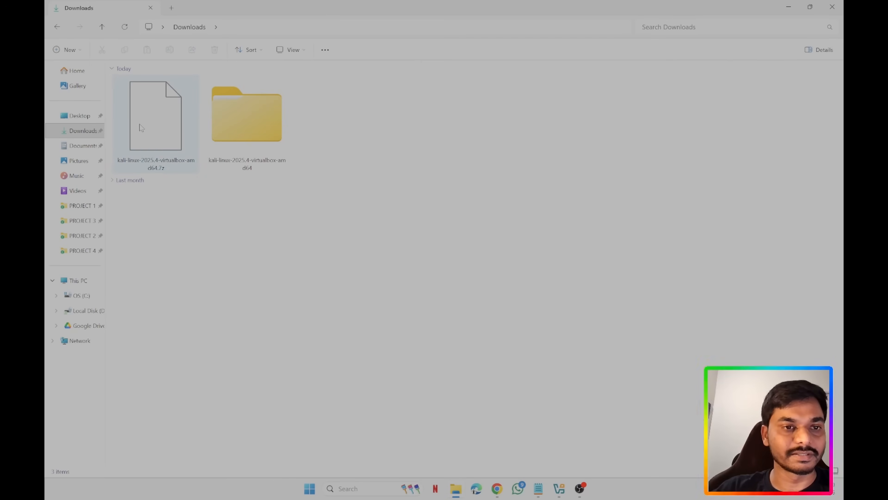
# Open the extracted kali-linux-2025.4-virtualbox-amd64 folder and its subfolder of the same name to view the virtual machine files
pyautogui.rightClick(163, 115)
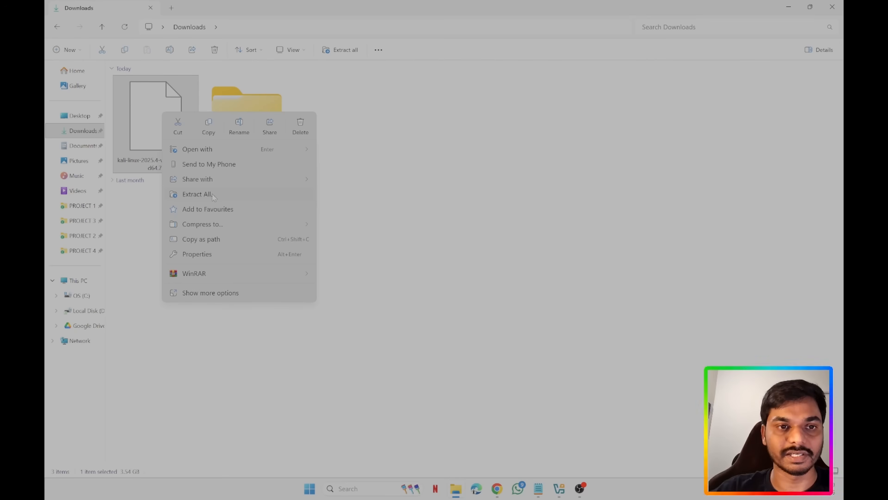
pyautogui.click(376, 120)
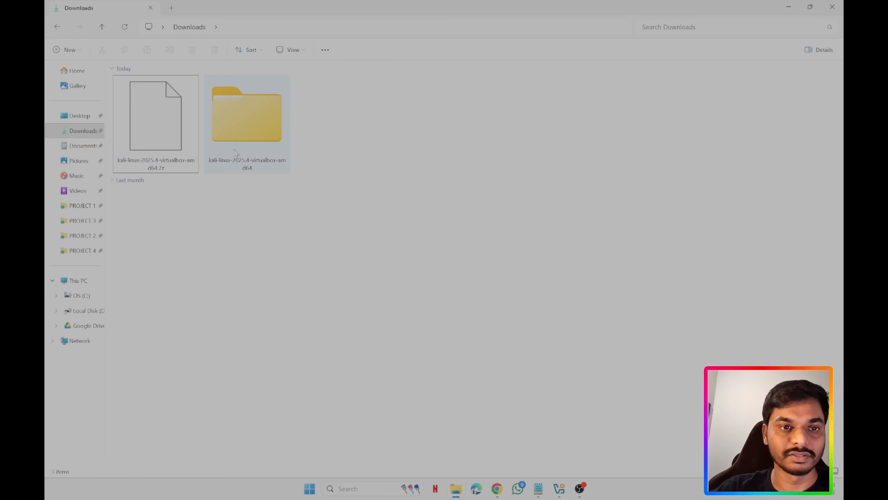
pyautogui.click(254, 112)
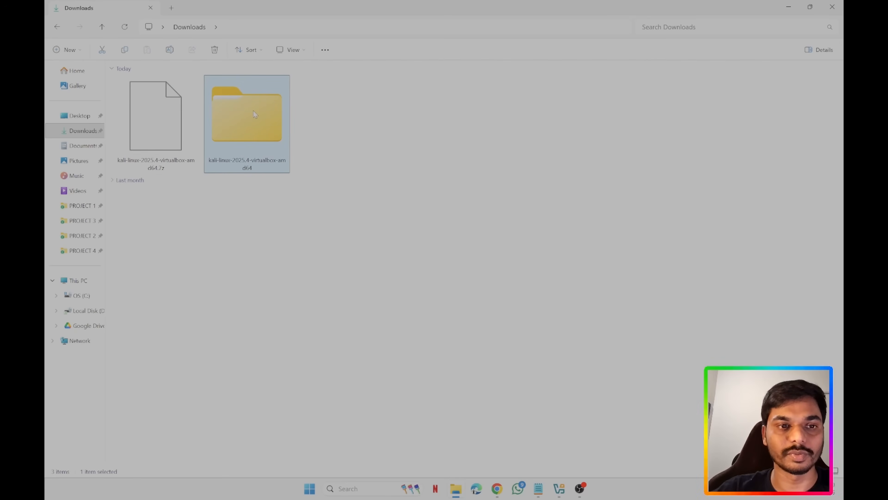
pyautogui.doubleClick(238, 123)
pyautogui.click(157, 99)
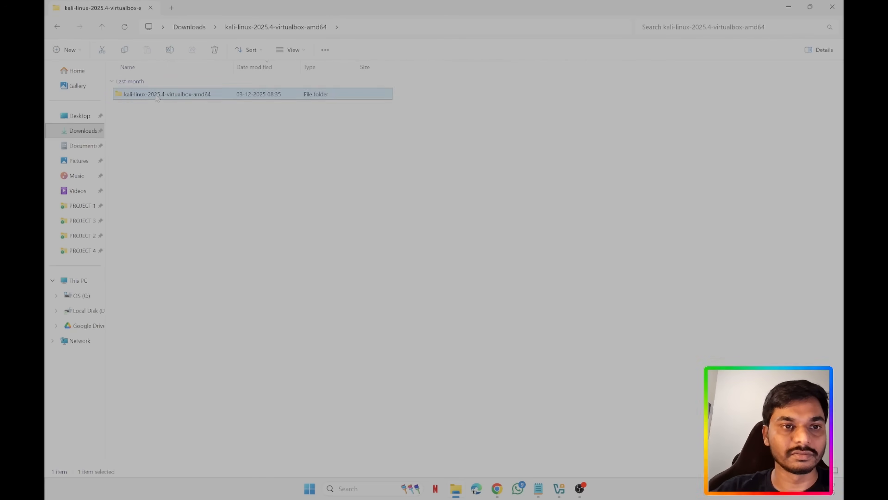
pyautogui.doubleClick(158, 99)
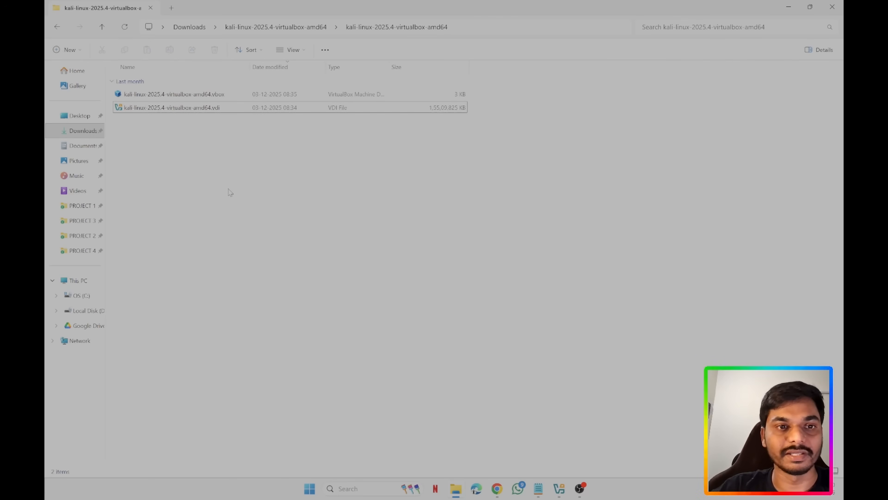
pyautogui.click(369, 111)
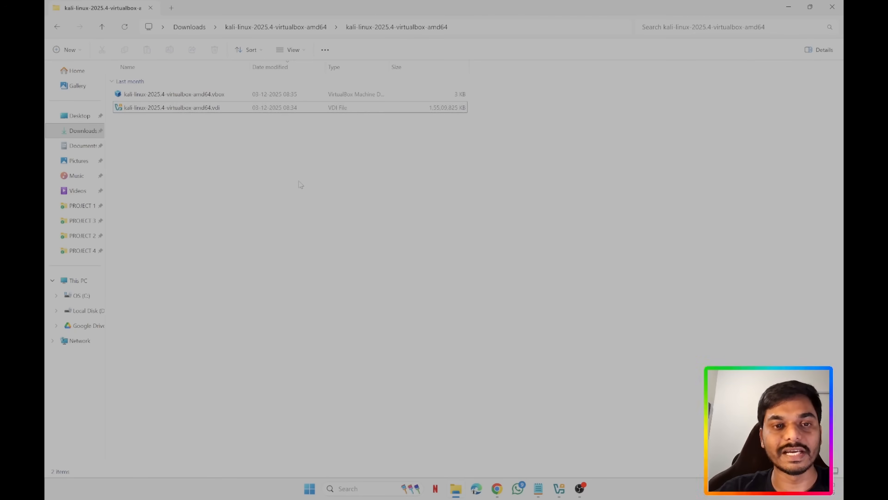
# Switch to Oracle VirtualBox Manager, start a new virtual machine named Kali Linux, and continue to the virtual hardware settings
pyautogui.click(559, 490)
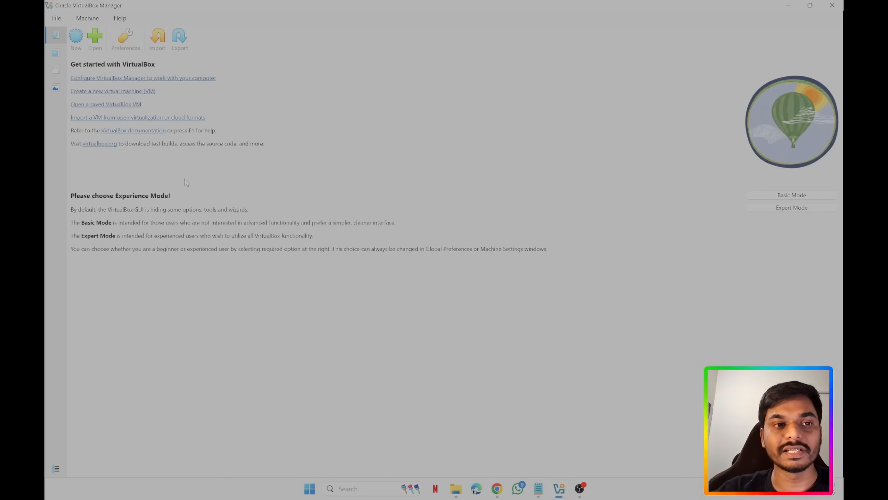
pyautogui.click(157, 44)
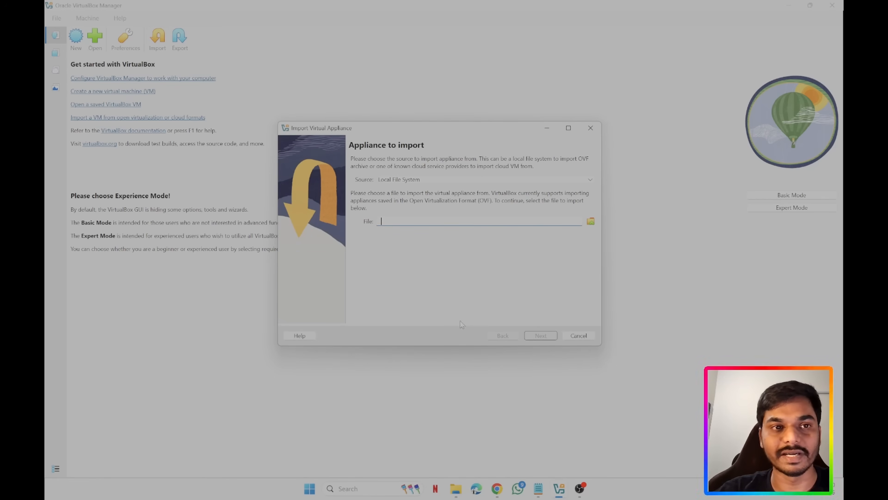
pyautogui.click(579, 335)
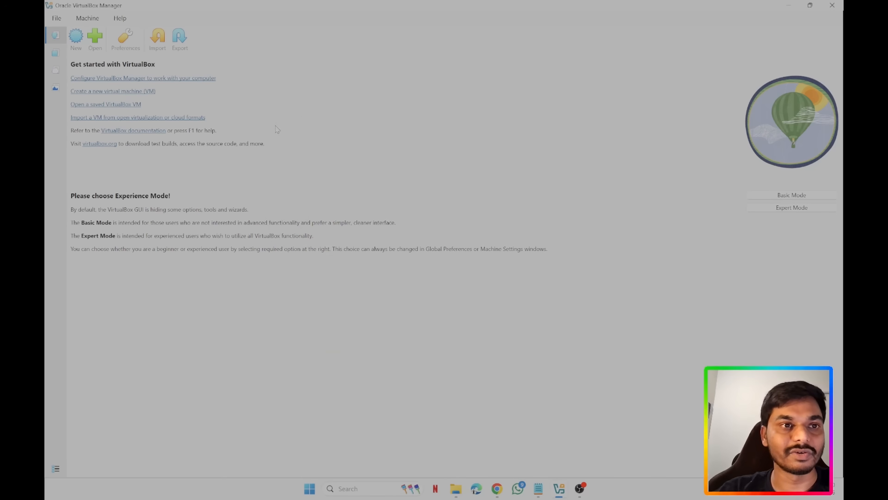
pyautogui.click(75, 44)
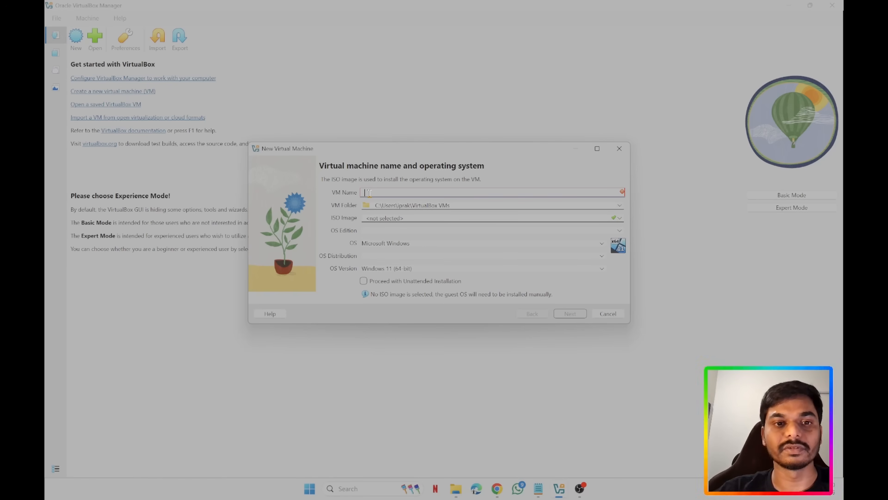
pyautogui.write('Kali')
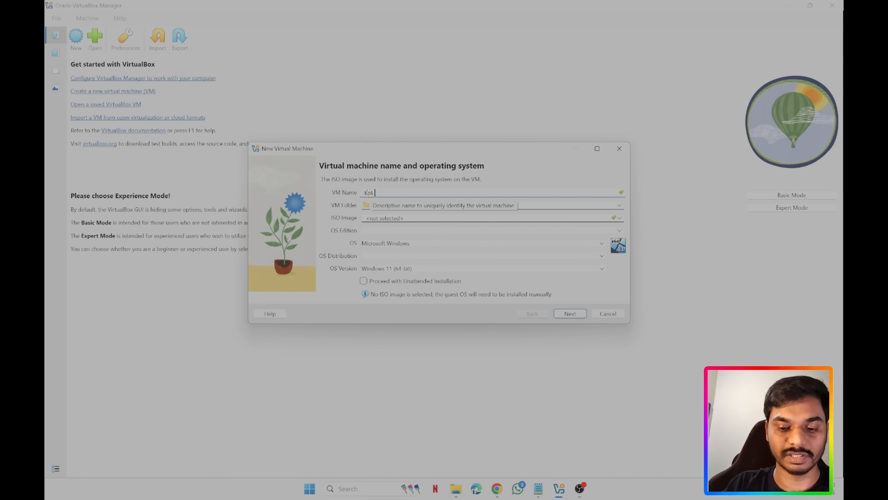
pyautogui.write(' Linux')
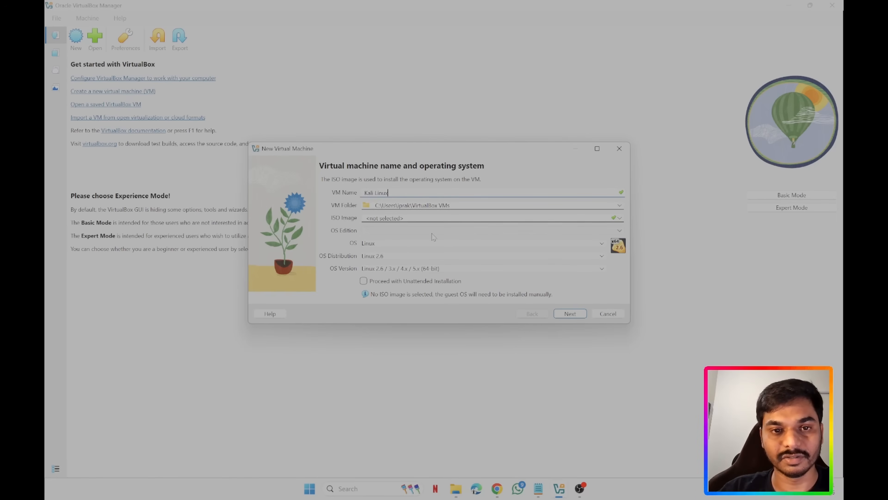
pyautogui.click(569, 314)
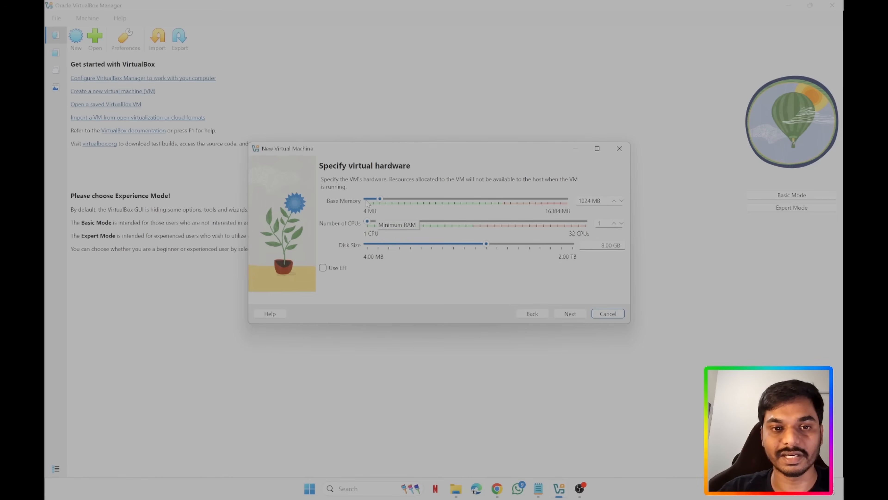
# Set the new virtual machine's base memory to 2048 MB and its number of CPUs to 2
pyautogui.click(622, 202)
pyautogui.moveTo(602, 200); pyautogui.dragTo(577, 201)
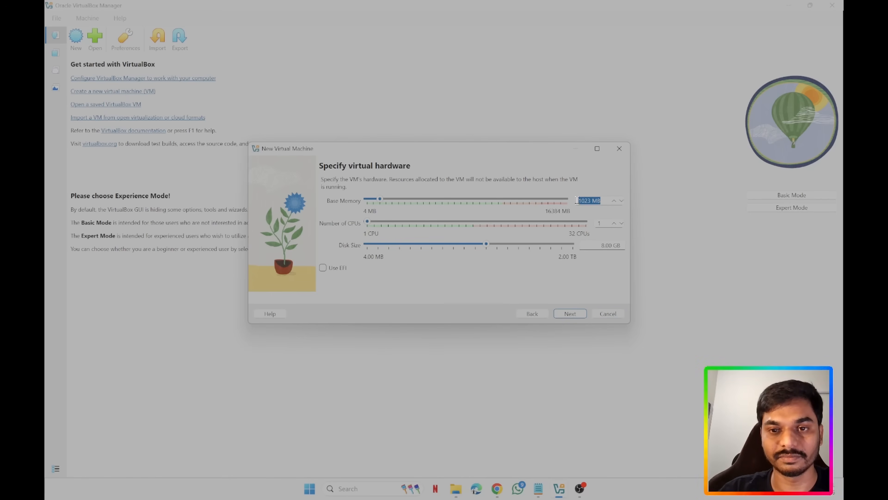
pyautogui.write('20')
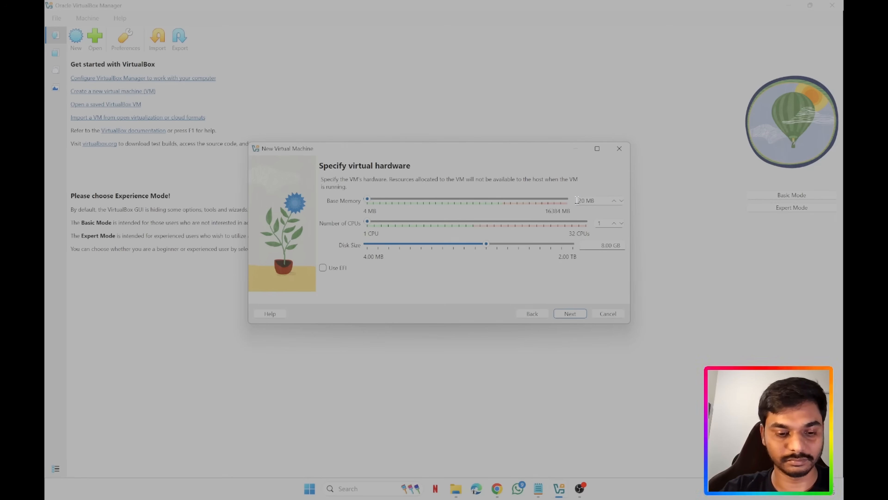
pyautogui.write('2')
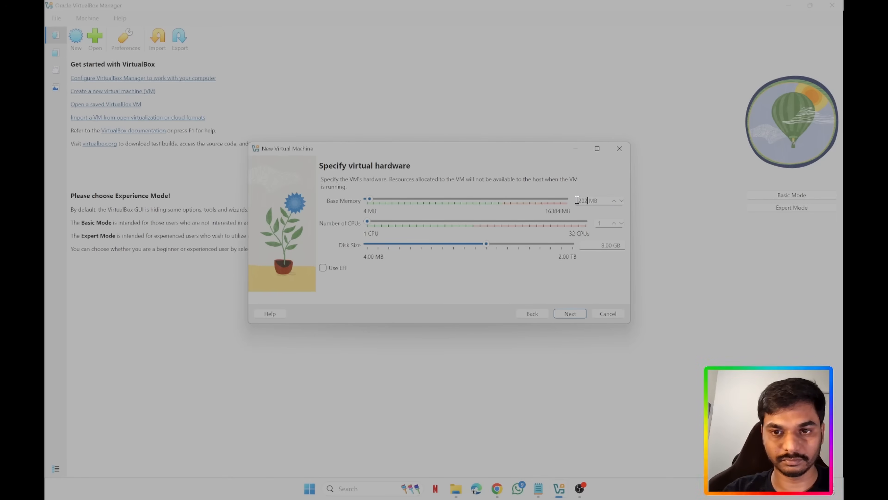
pyautogui.press('BackSpace')
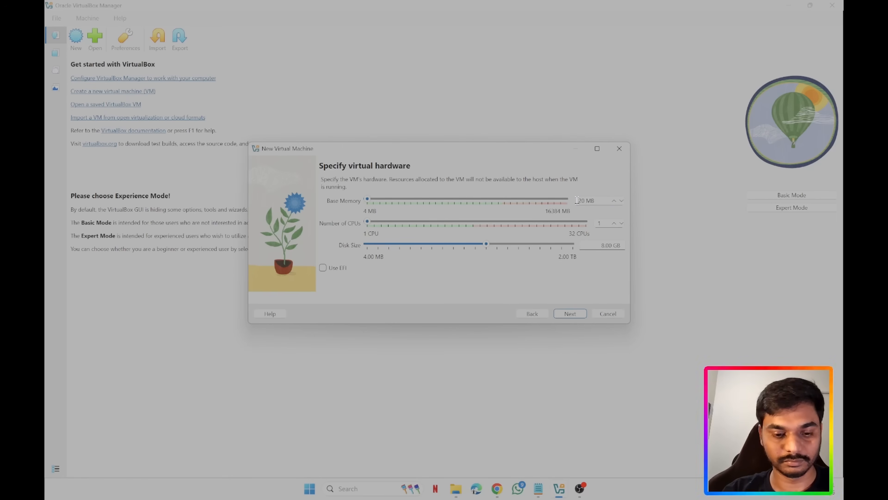
pyautogui.write('48')
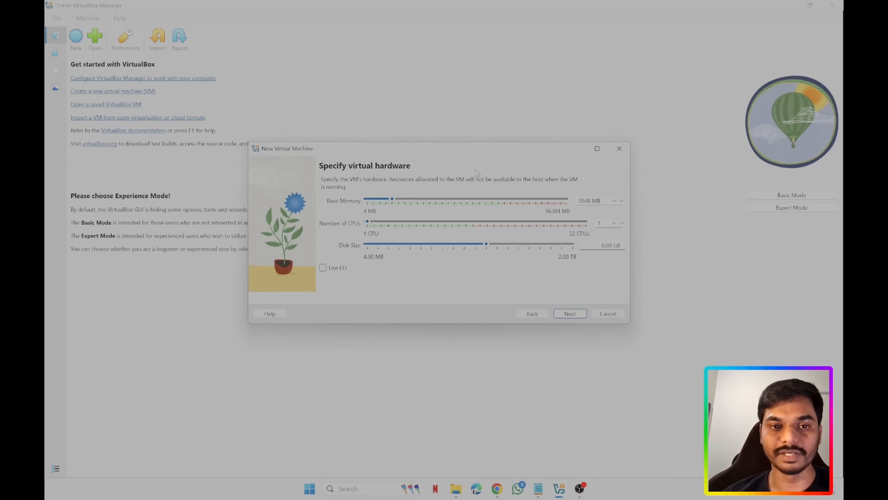
pyautogui.click(613, 223)
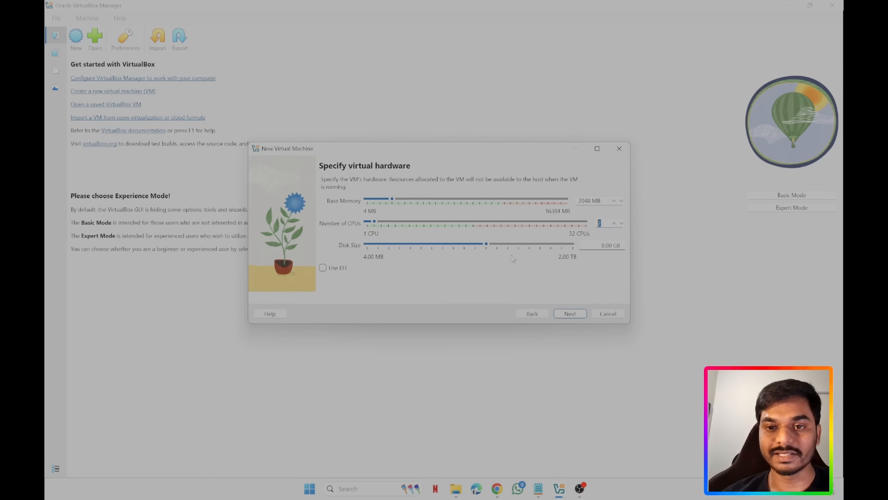
# Set the new virtual machine's disk size to 100 GB and finish creating the machine
pyautogui.click(603, 245)
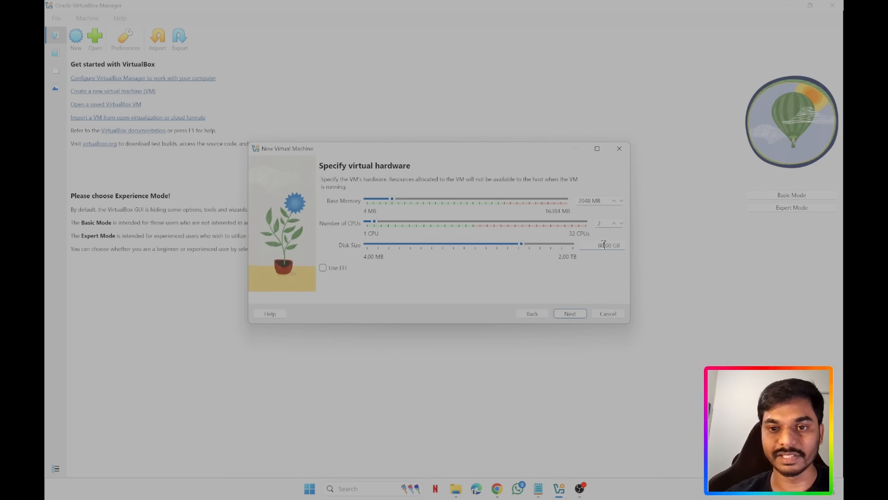
pyautogui.press('BackSpace')
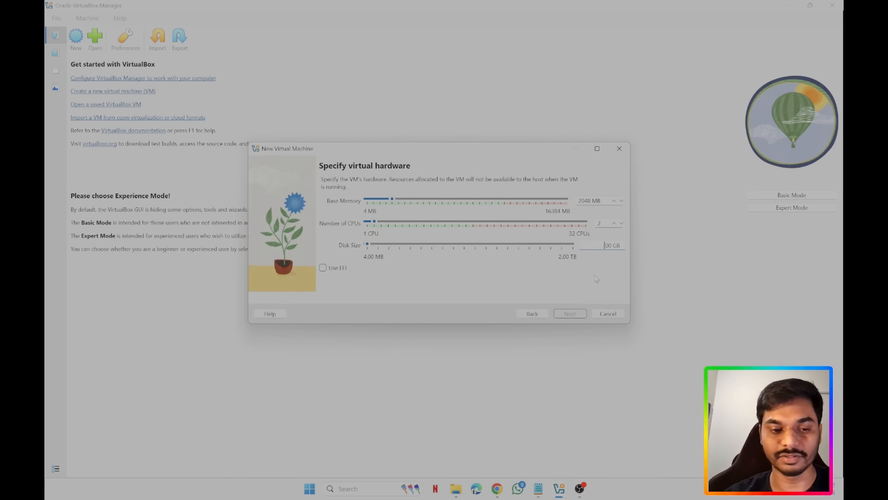
pyautogui.write('100.')
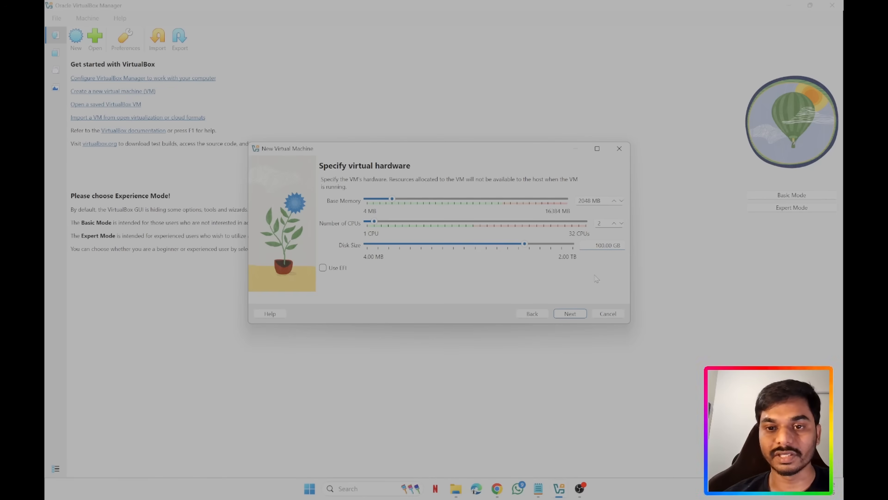
pyautogui.click(570, 314)
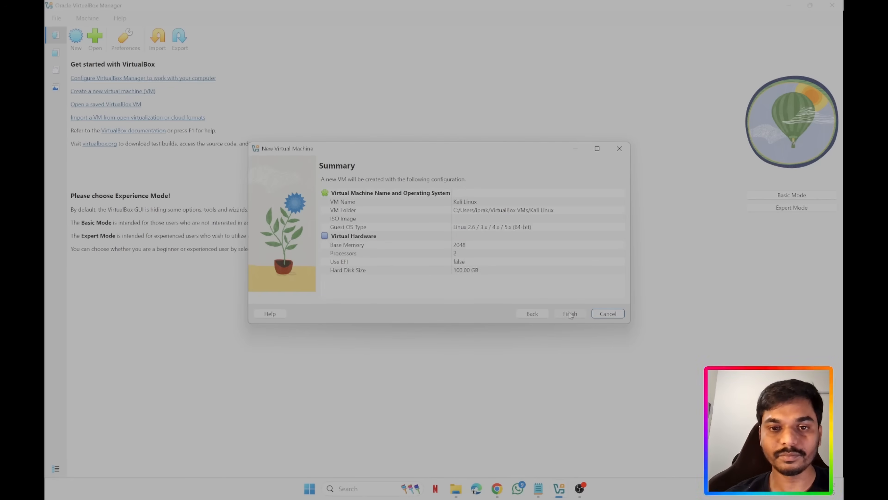
pyautogui.click(570, 314)
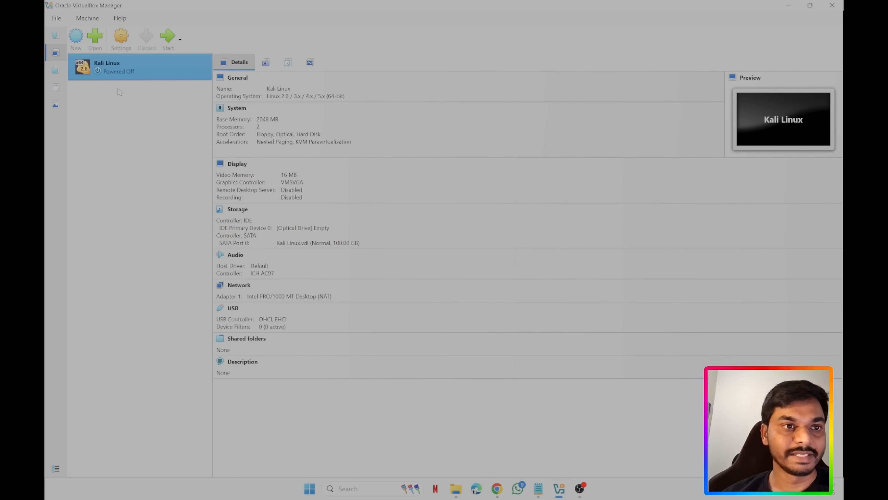
# Open the Kali Linux machine's storage settings and select the Kali Linux.vdi disk under the SATA controller
pyautogui.click(121, 38)
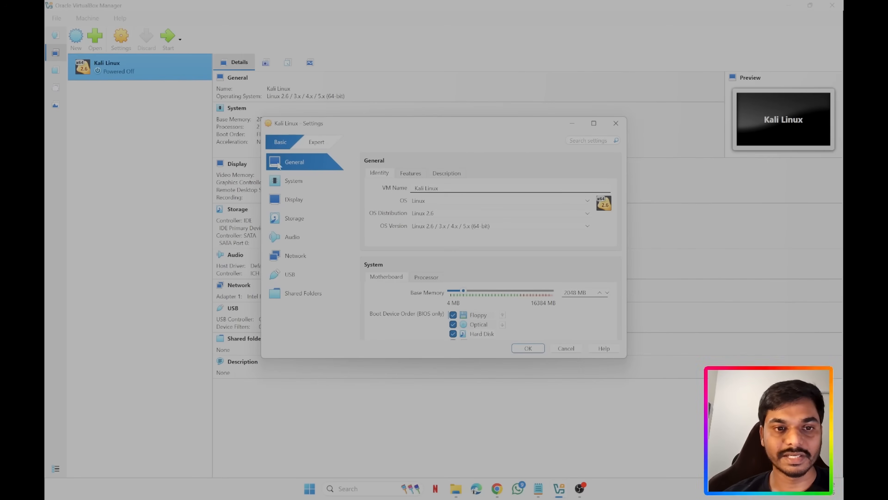
pyautogui.click(300, 219)
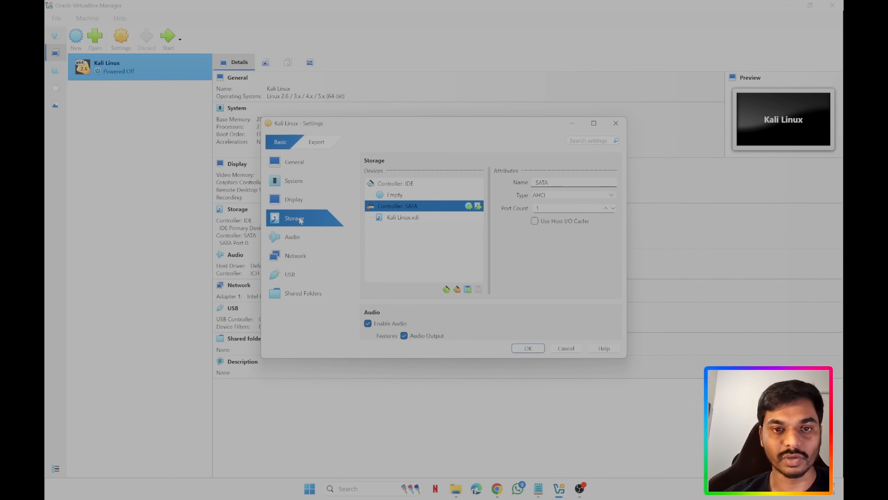
pyautogui.click(416, 221)
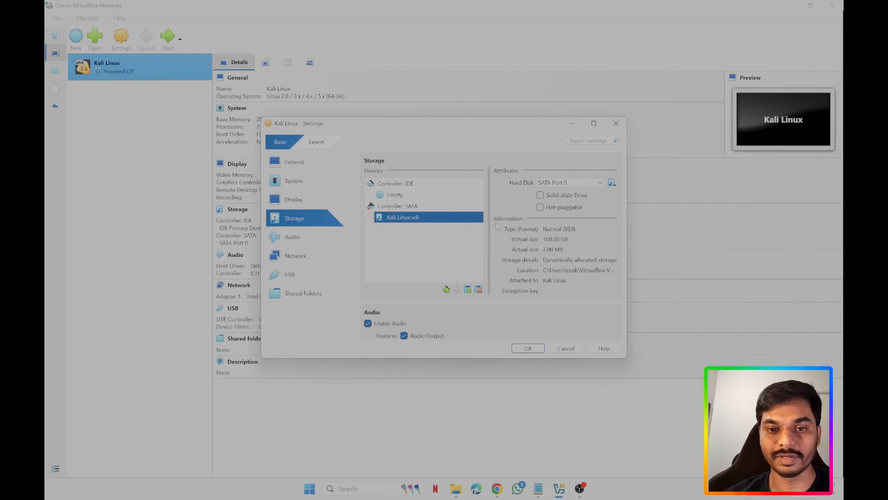
# Replace the SATA hard disk with kali-linux-2025.4-virtualbox-amd64.vdi from the extracted folder in Downloads and save the settings
pyautogui.click(612, 183)
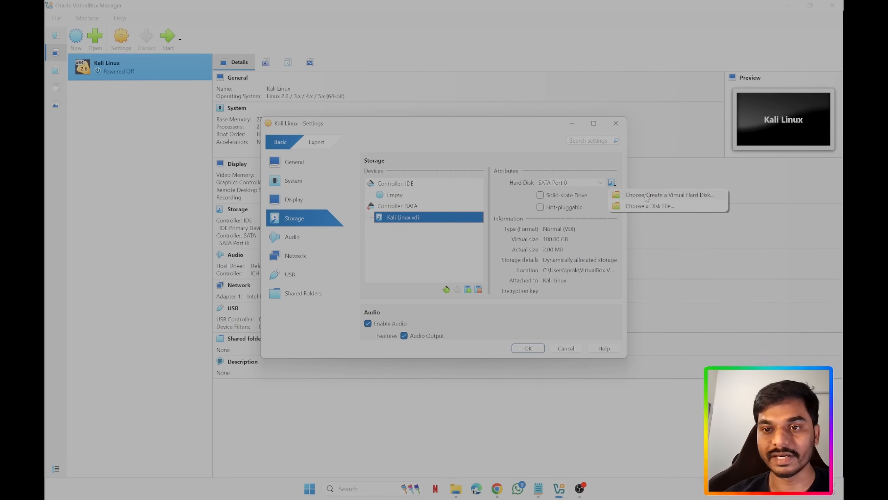
pyautogui.click(645, 210)
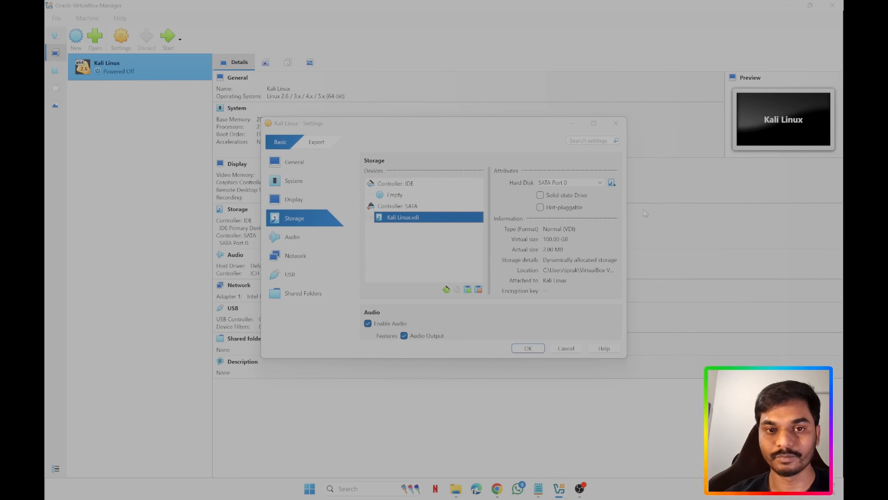
pyautogui.click(300, 240)
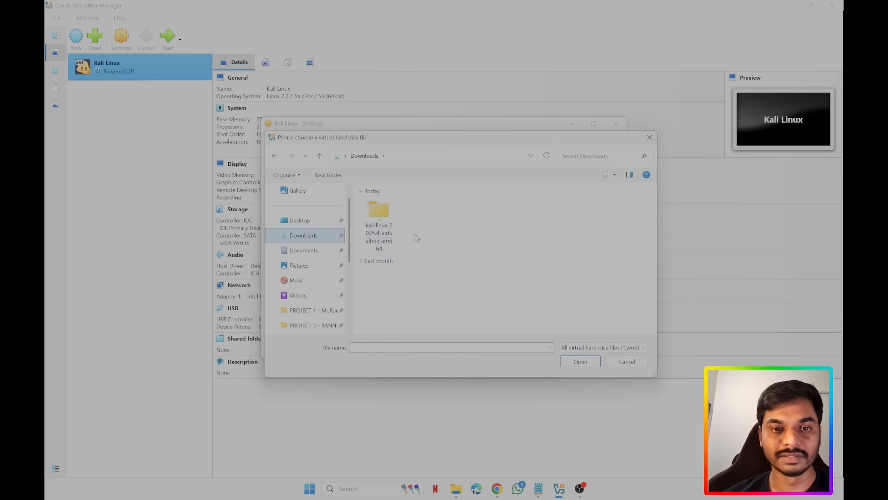
pyautogui.click(385, 234)
pyautogui.doubleClick(385, 234)
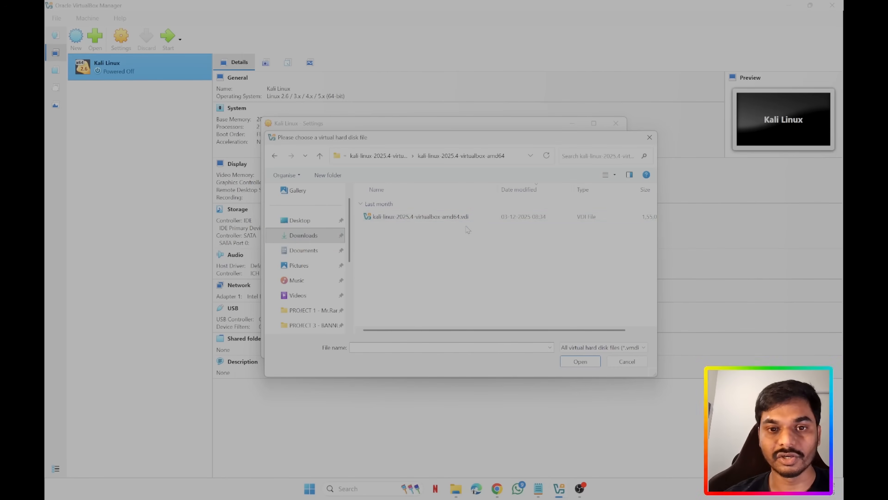
pyautogui.click(471, 218)
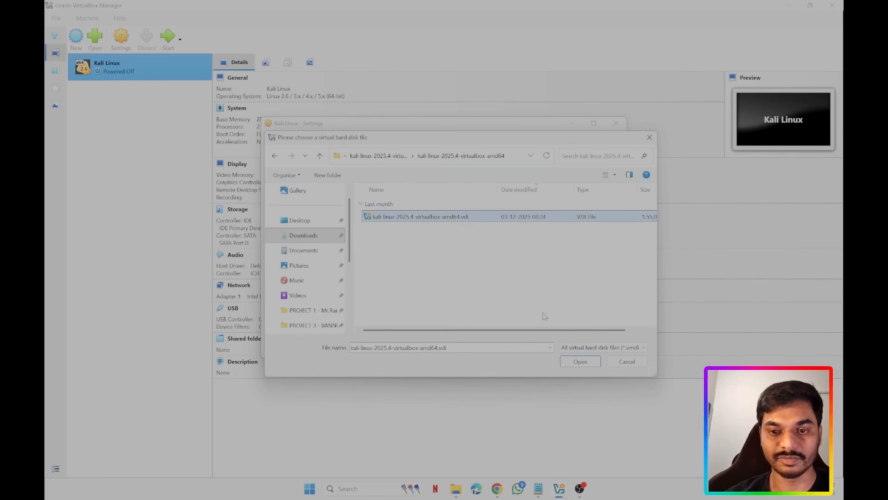
pyautogui.click(567, 361)
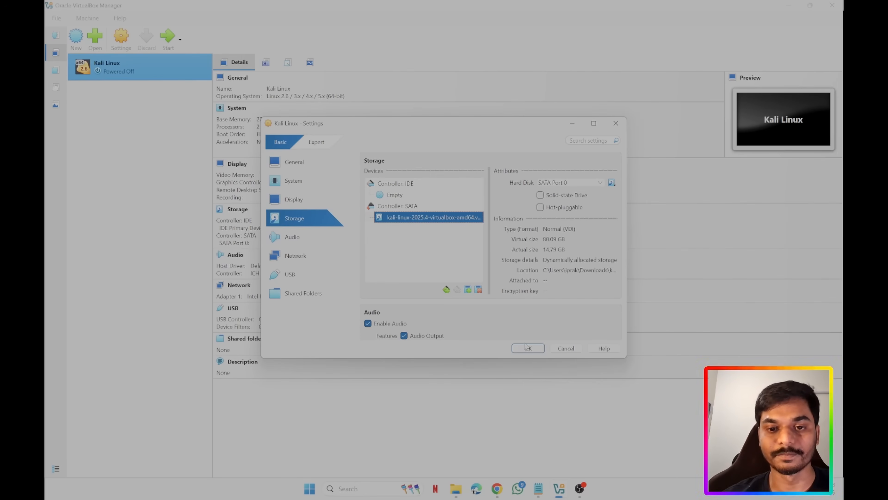
pyautogui.click(528, 349)
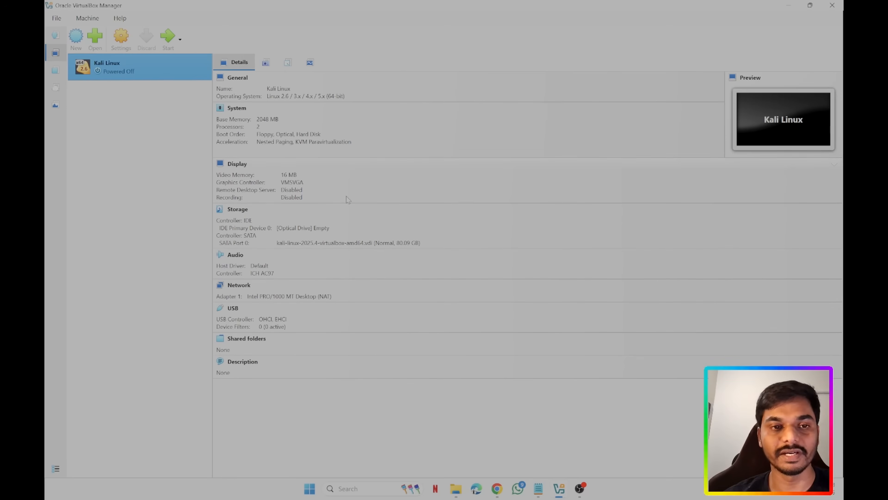
# Start the Kali Linux virtual machine and enlarge its window to fill the screen
pyautogui.click(164, 43)
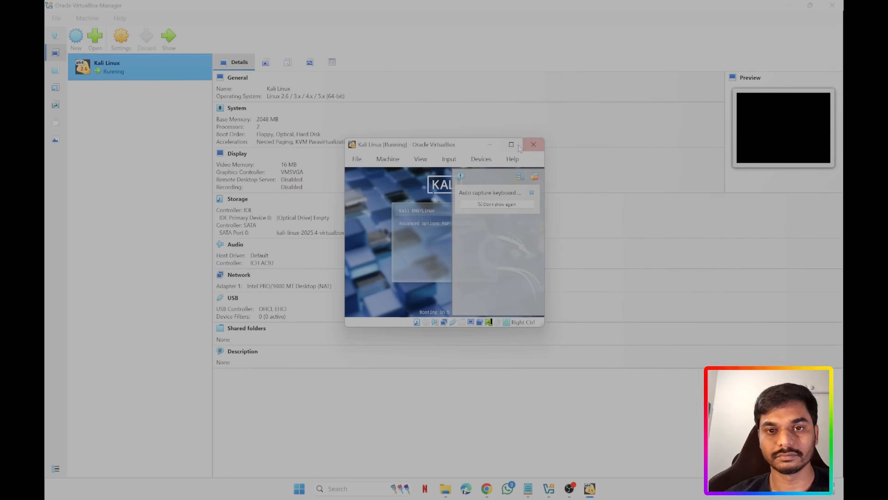
pyautogui.click(512, 145)
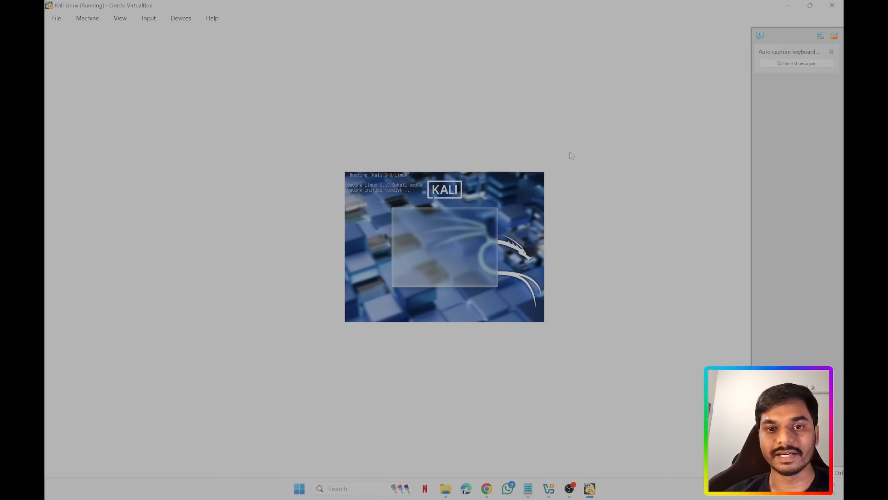
pyautogui.click(810, 4)
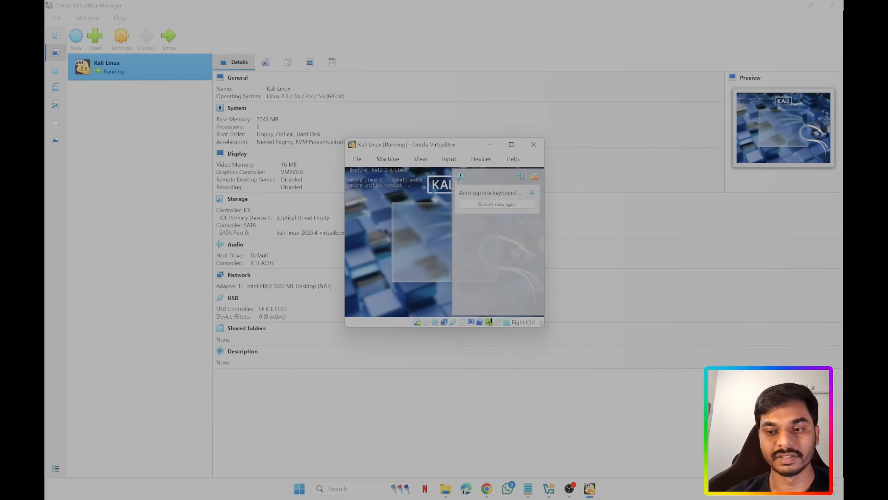
pyautogui.moveTo(544, 325); pyautogui.dragTo(743, 426)
pyautogui.click(710, 145)
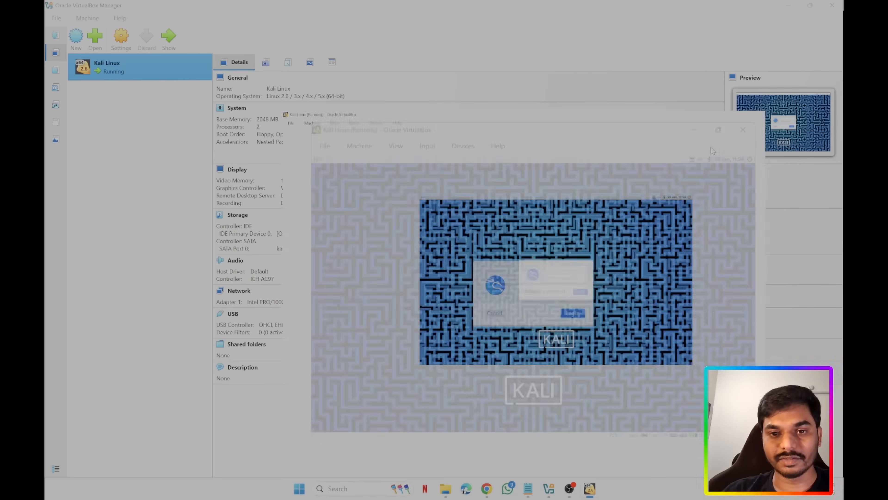
# Enter the username kali on the Kali login screen and move on to the password field
pyautogui.click(451, 233)
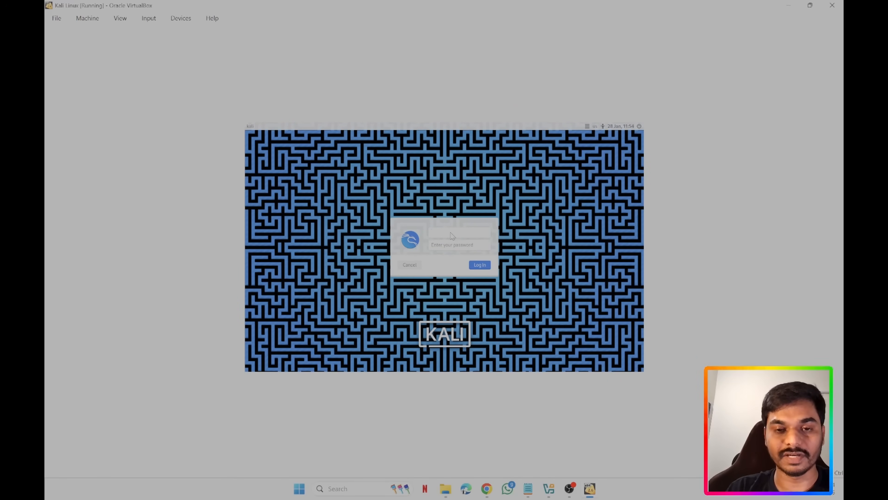
pyautogui.write('kali')
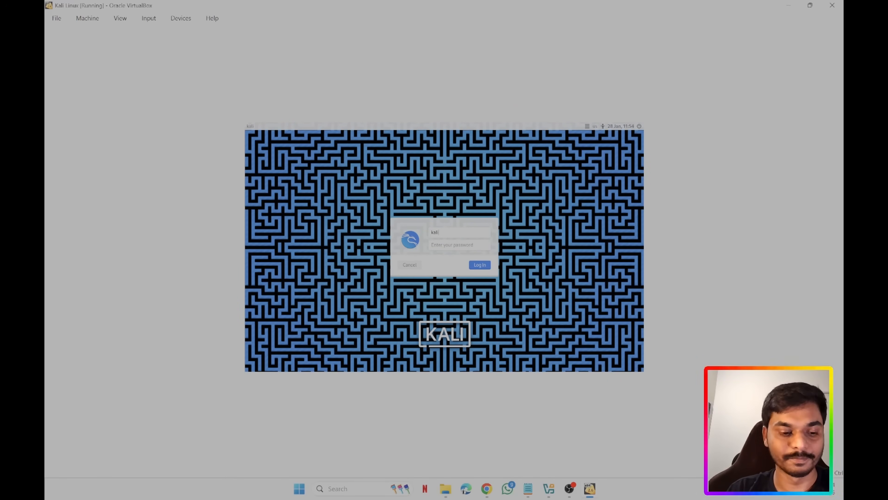
pyautogui.press('Tab')
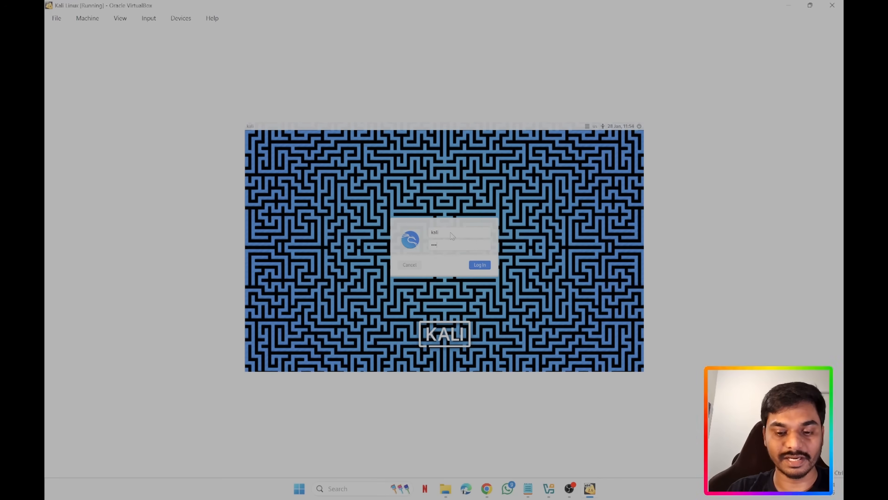